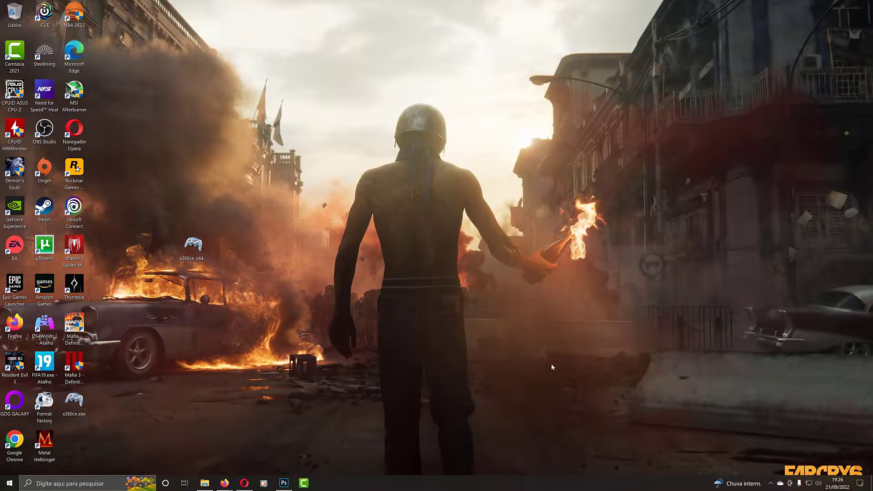
Step: Copy the x360ce_x64.exe file from the desktop
{"action": "left_click", "coordinate": [199, 263]}
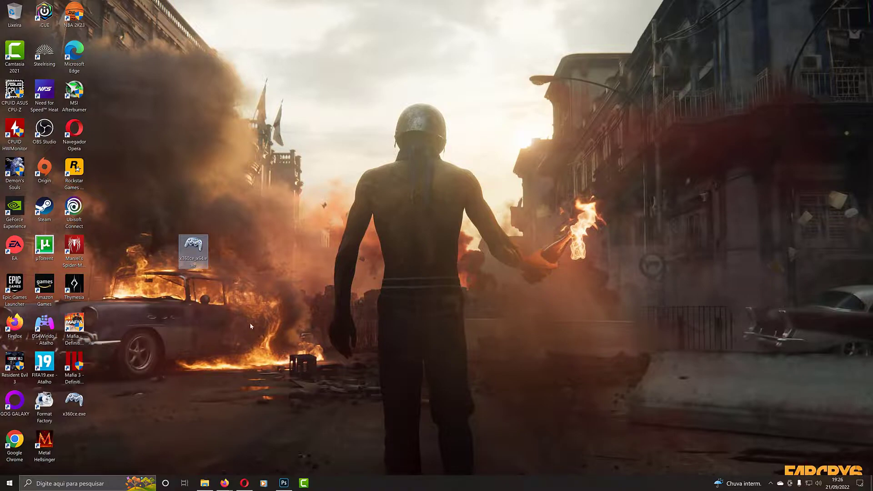
{"action": "right_click", "coordinate": [195, 258]}
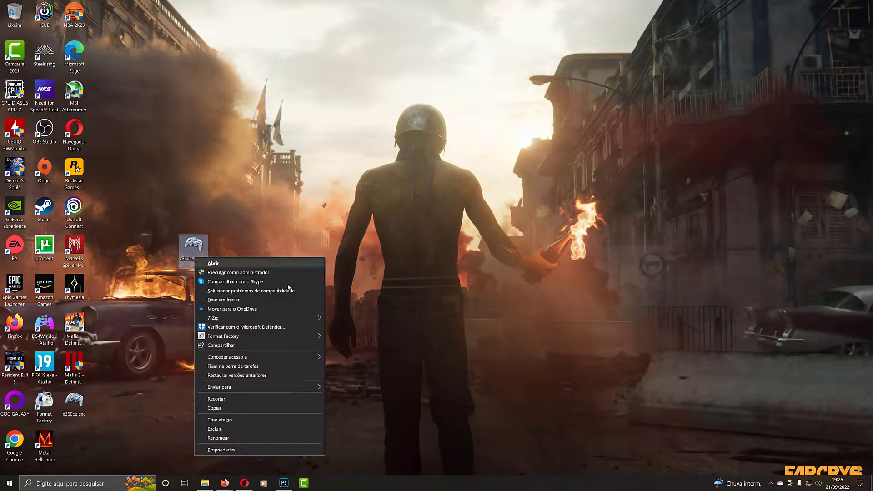
{"action": "left_click", "coordinate": [237, 408]}
{"action": "left_click", "coordinate": [367, 410]}
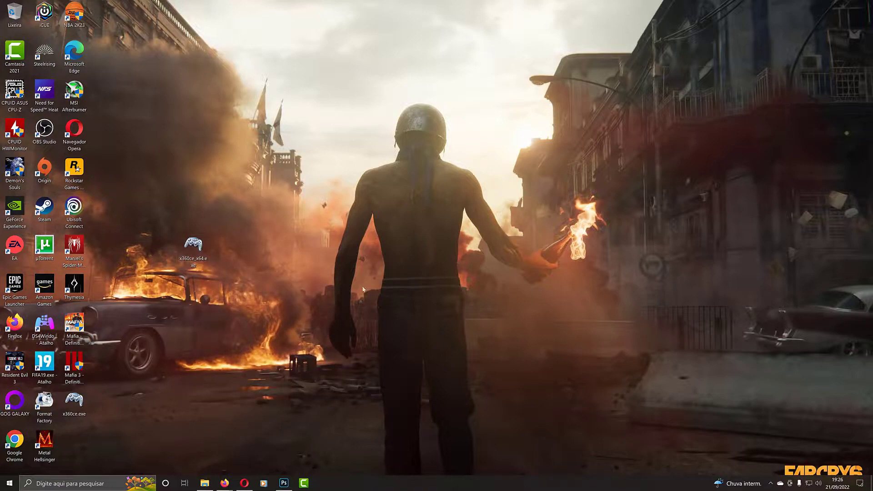
Step: Open the file location of the NBA 2K23 shortcut and paste x360ce_x64.exe into that folder
{"action": "right_click", "coordinate": [75, 18]}
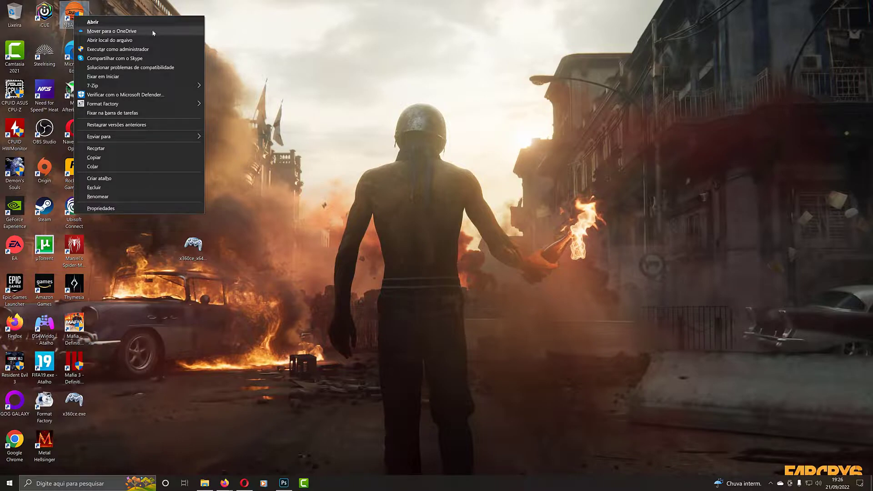
{"action": "left_click", "coordinate": [138, 40]}
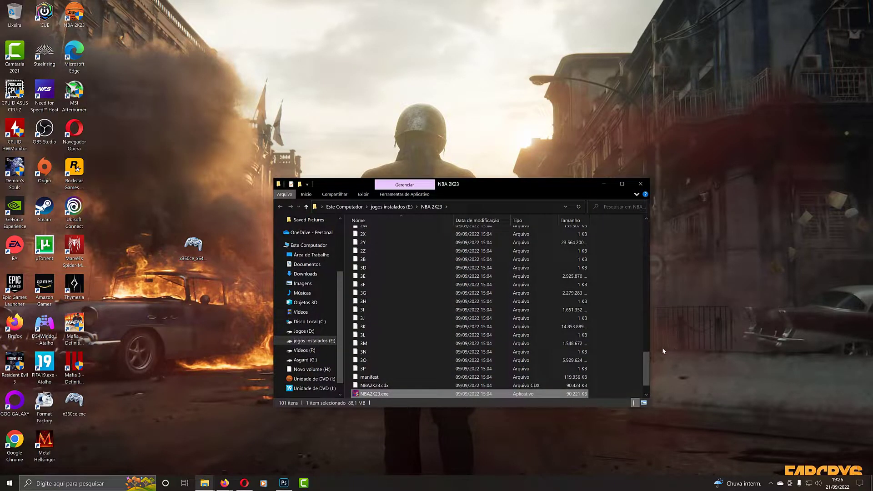
{"action": "scroll", "coordinate": [626, 337], "scroll_direction": "down", "scroll_amount": 1}
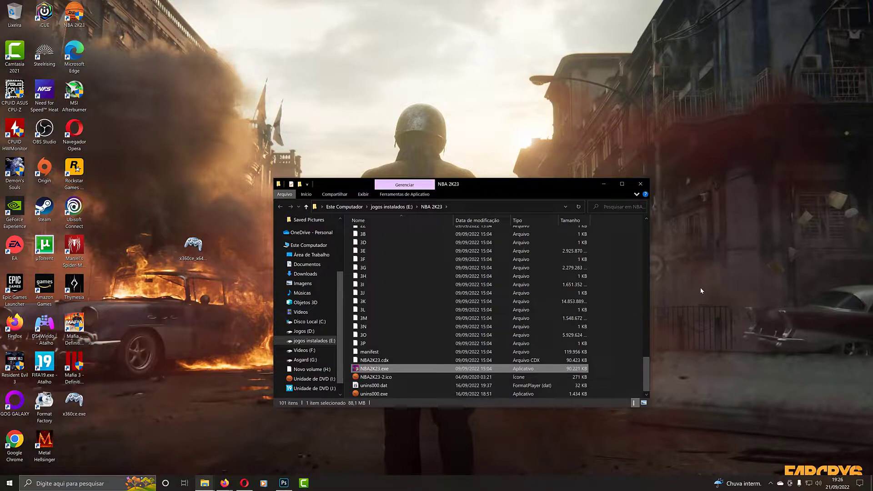
{"action": "key", "text": "ctrl+v"}
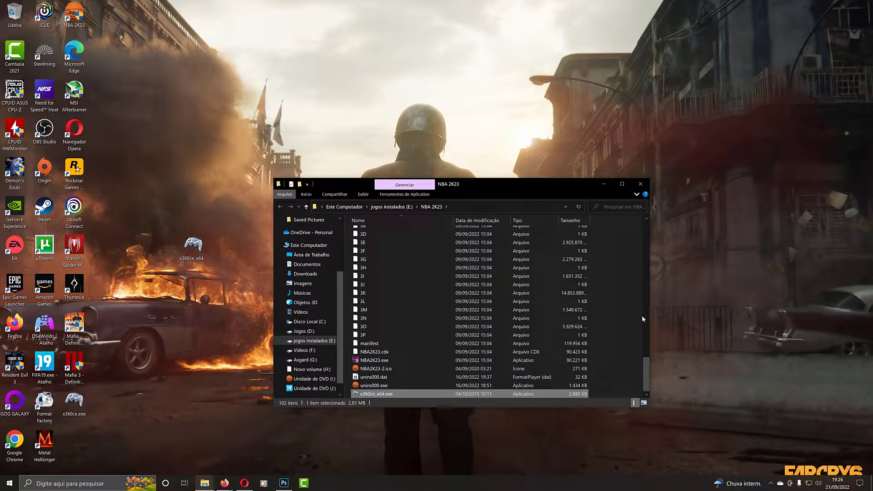
{"action": "left_click", "coordinate": [632, 352]}
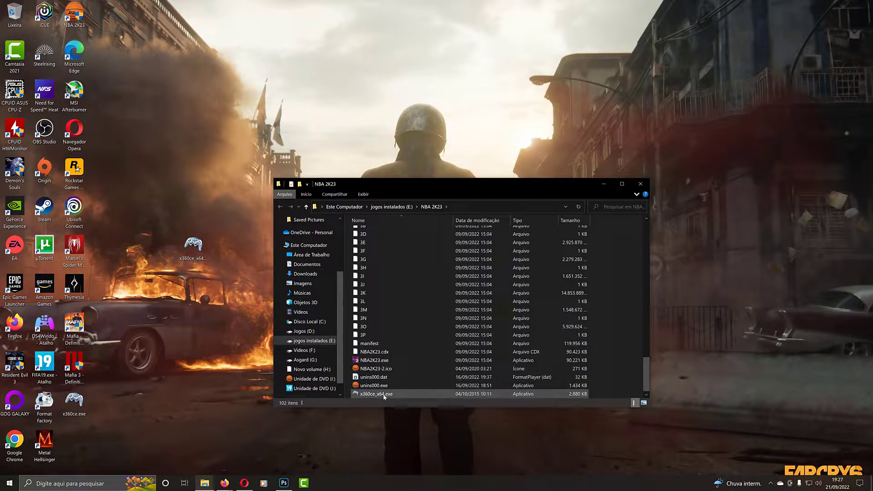
Step: Run x360ce_x64.exe from the NBA 2K23 folder and create the missing xinput1_3.dll file
{"action": "left_click", "coordinate": [418, 396]}
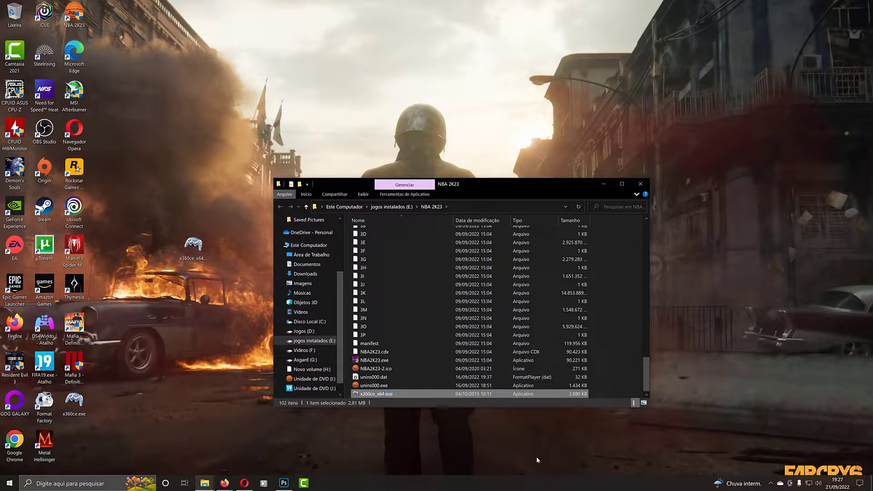
{"action": "key", "text": "Return"}
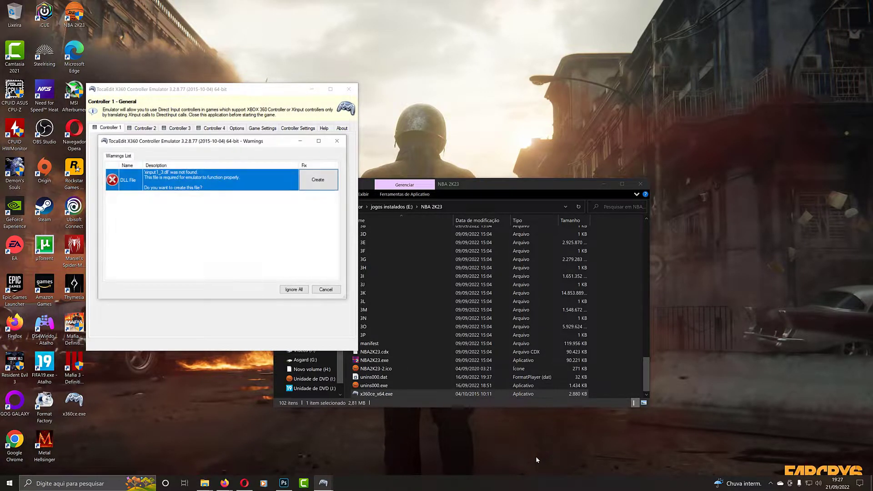
{"action": "left_click", "coordinate": [321, 186]}
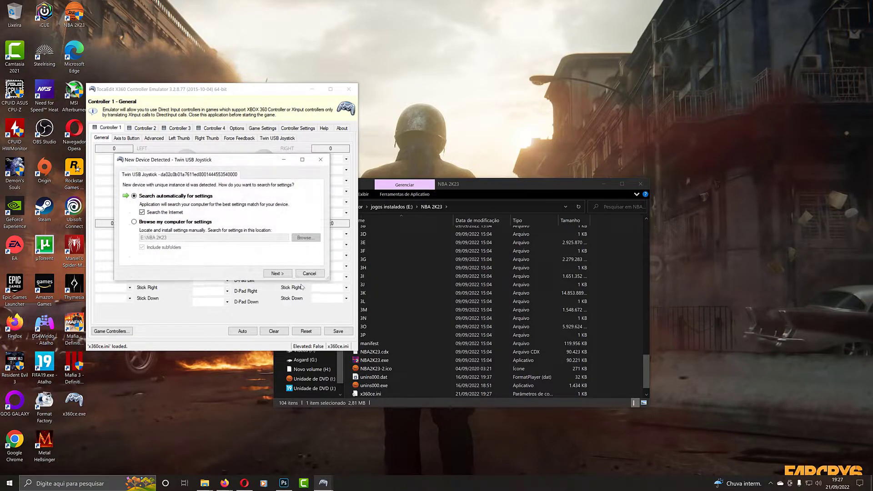
Step: Search automatically, including online, for settings for both Twin USB Joystick devices and load the Internet: Default Settings configuration for each
{"action": "left_click", "coordinate": [276, 274]}
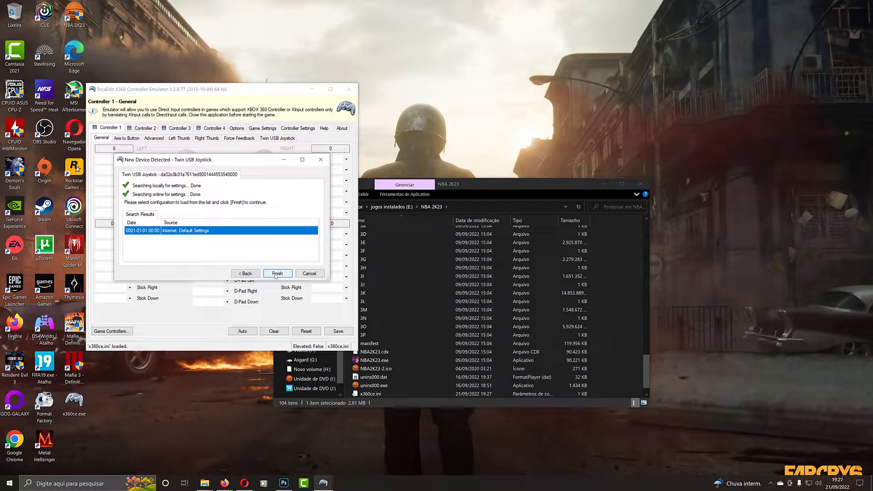
{"action": "left_click", "coordinate": [275, 275]}
{"action": "left_click", "coordinate": [276, 273]}
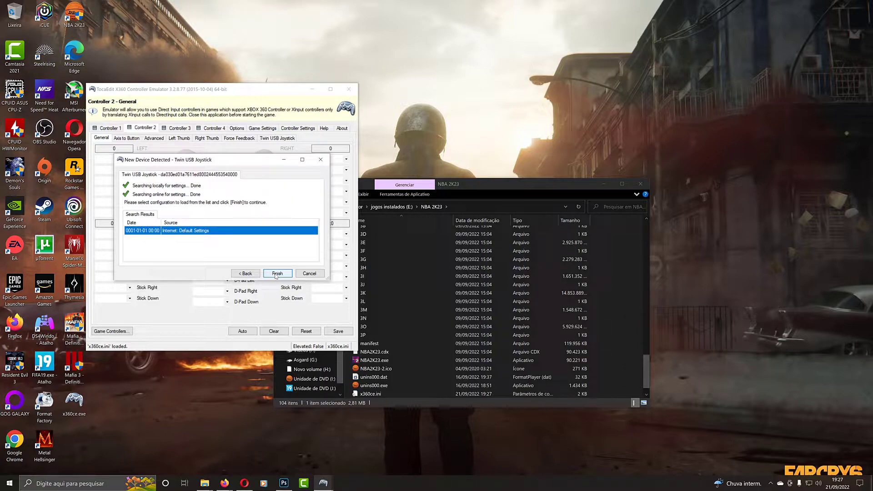
{"action": "left_click", "coordinate": [276, 275]}
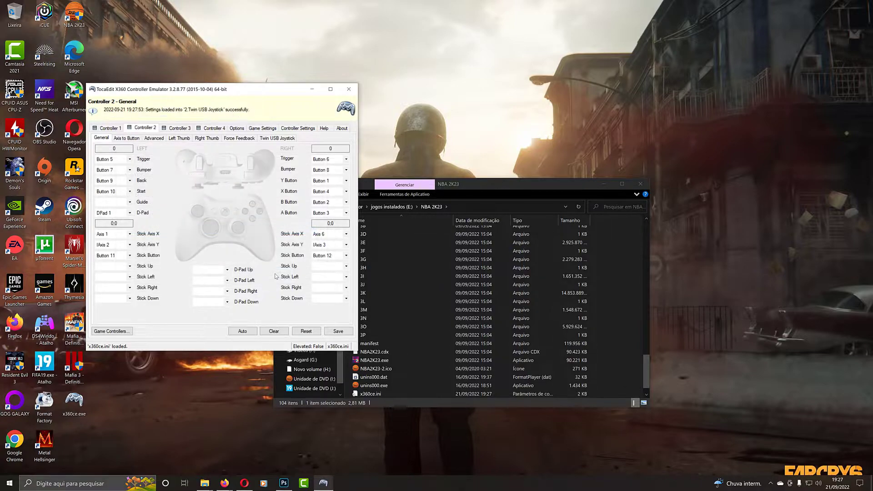
Step: Record the left Trigger and Y Button assignments for Controller 1
{"action": "left_click_drag", "start_coordinate": [239, 93], "coordinate": [488, 170]}
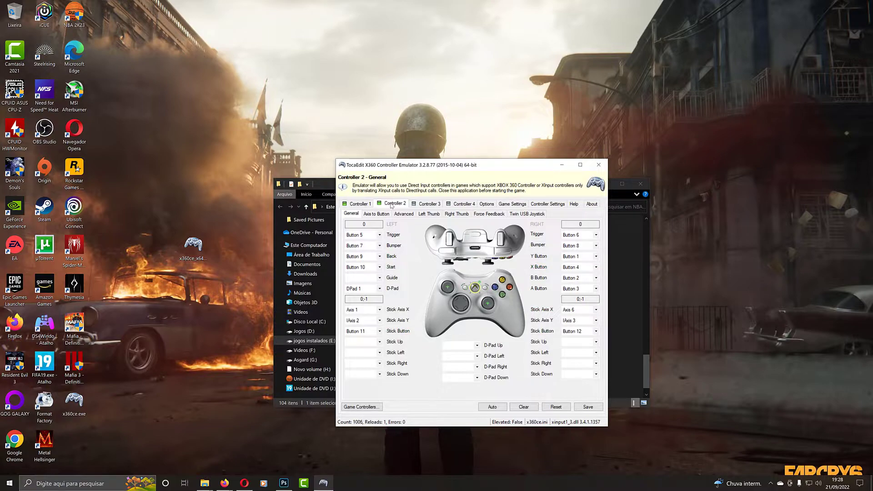
{"action": "left_click", "coordinate": [359, 205]}
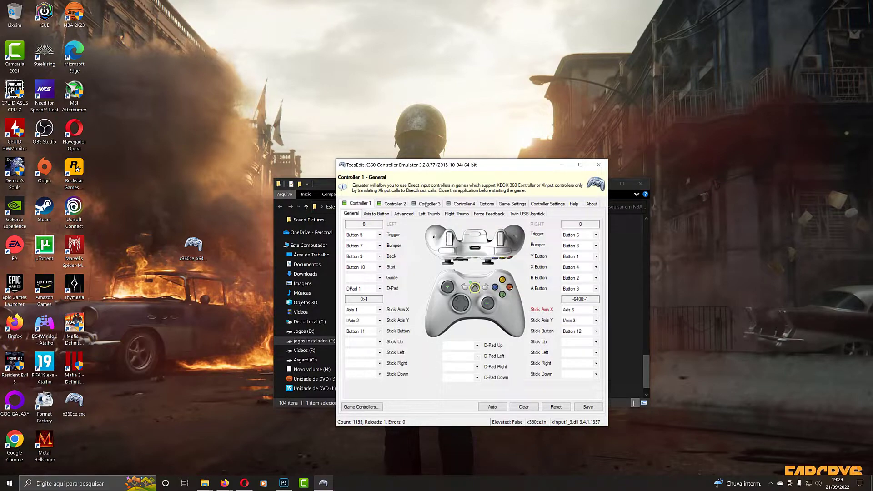
{"action": "left_click", "coordinate": [371, 236]}
{"action": "left_click", "coordinate": [370, 237]}
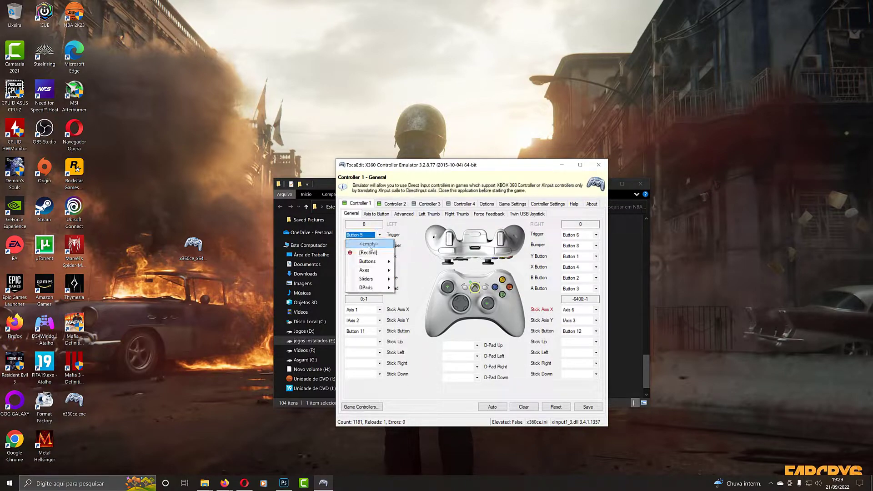
{"action": "left_click", "coordinate": [368, 256]}
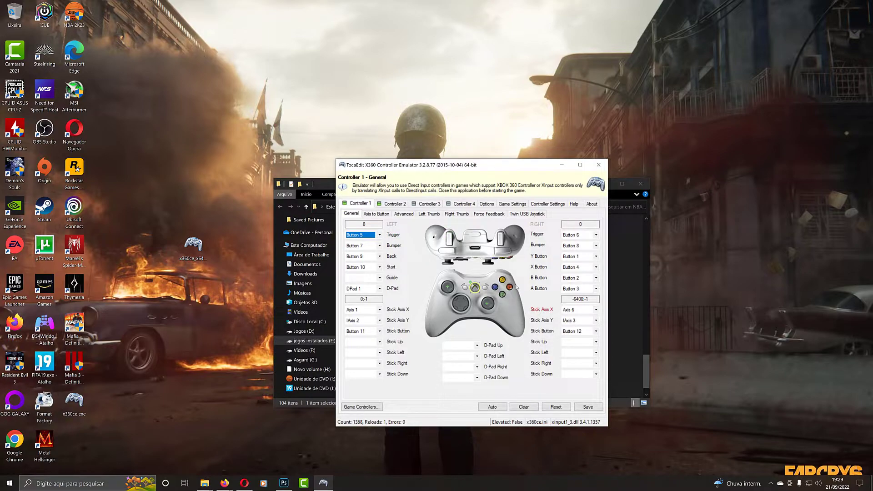
{"action": "left_click", "coordinate": [572, 256]}
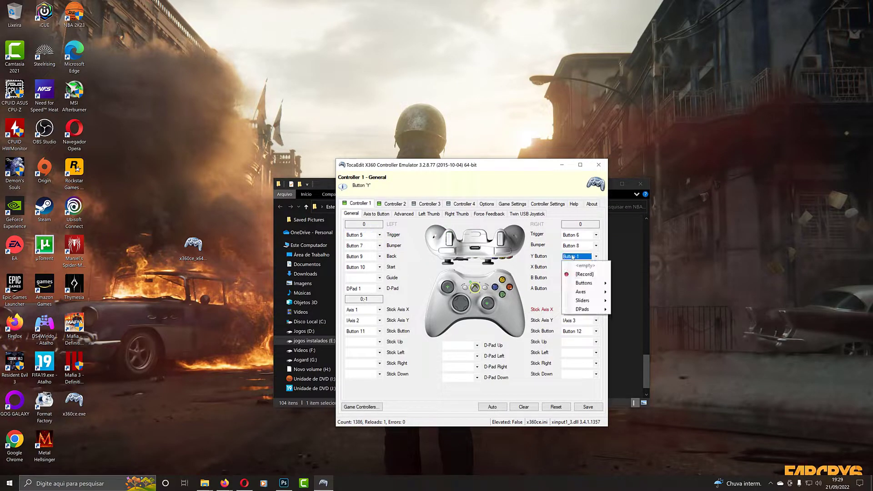
{"action": "left_click", "coordinate": [585, 274]}
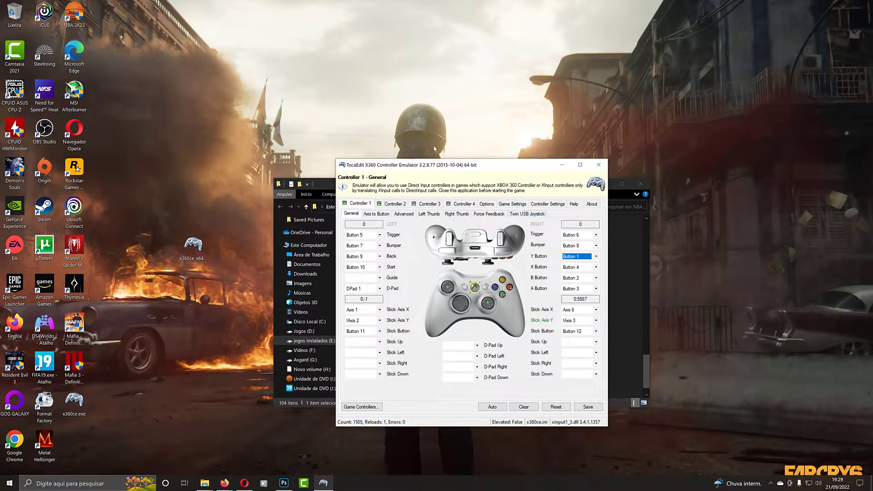
Step: Save the controller mappings and close the emulator
{"action": "left_click_drag", "start_coordinate": [428, 165], "coordinate": [445, 196]}
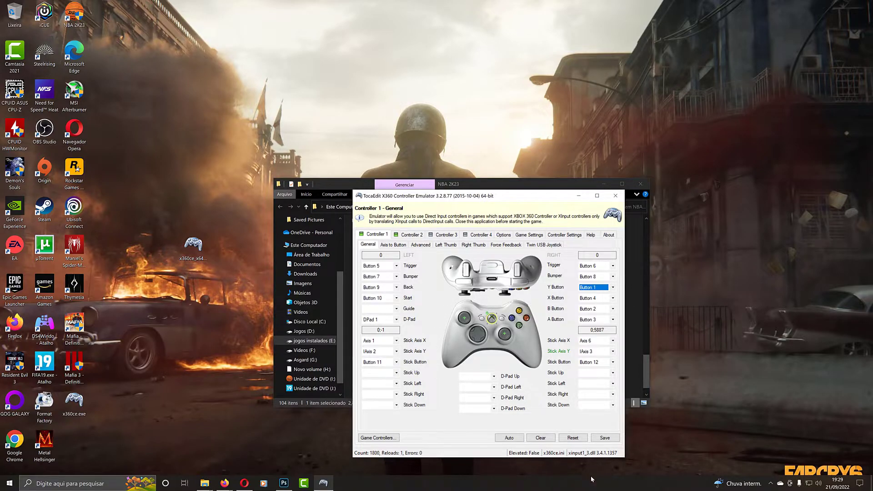
{"action": "left_click", "coordinate": [605, 438]}
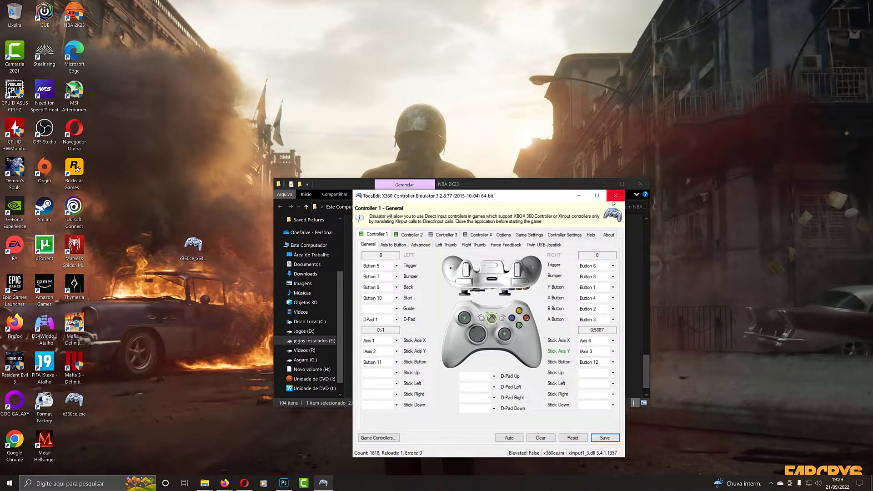
{"action": "left_click", "coordinate": [612, 201]}
Step: Launch the game from NBA2K23.exe in the NBA 2K23 folder
{"action": "left_click_drag", "start_coordinate": [484, 182], "coordinate": [508, 94]}
{"action": "scroll", "coordinate": [625, 214], "scroll_direction": "down", "scroll_amount": 1}
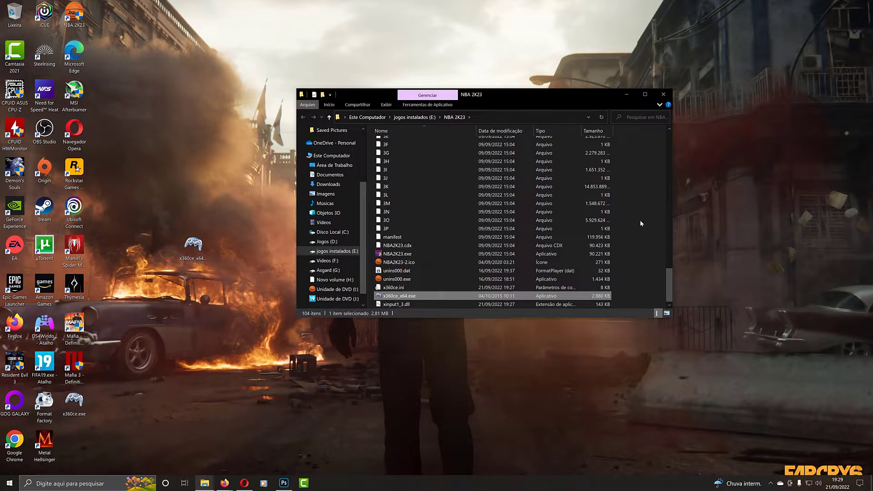
{"action": "double_click", "coordinate": [400, 253]}
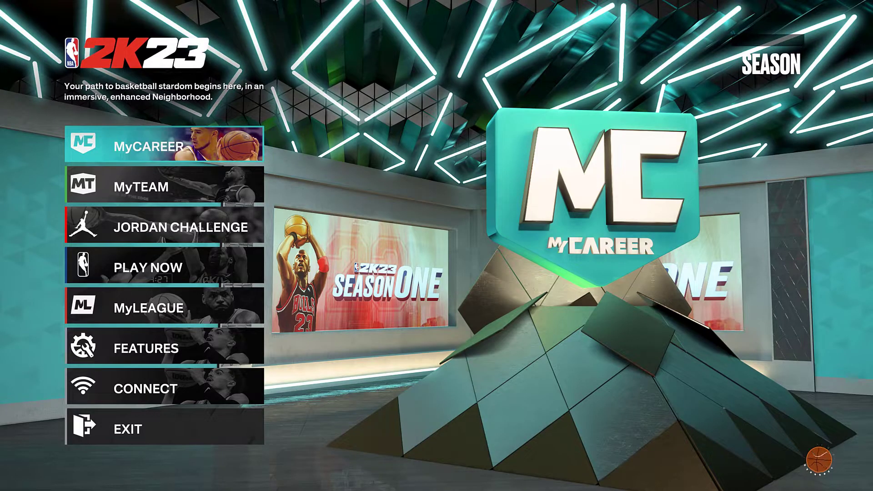
Step: Enter the Play Now mode from the game's main menu and choose Quick Play
{"action": "key", "text": "Down"}
{"action": "key", "text": "Down"}
{"action": "key", "text": "Down"}
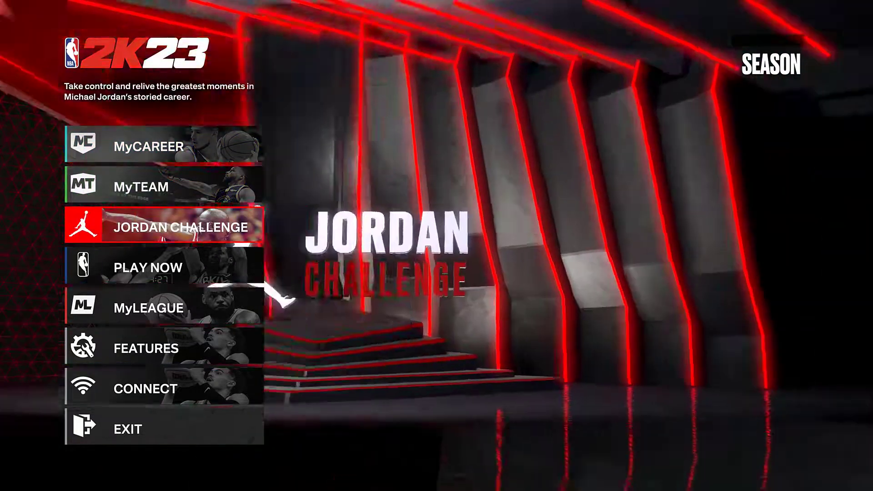
{"action": "key", "text": "Return"}
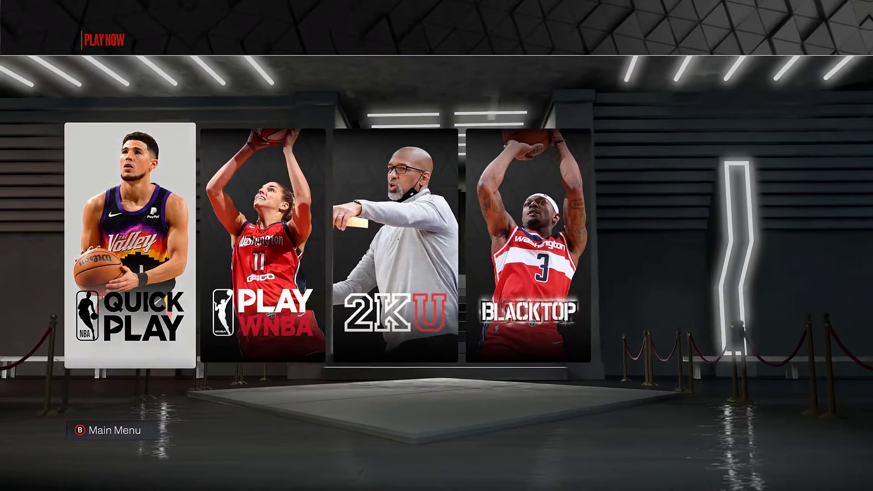
{"action": "key", "text": "Return"}
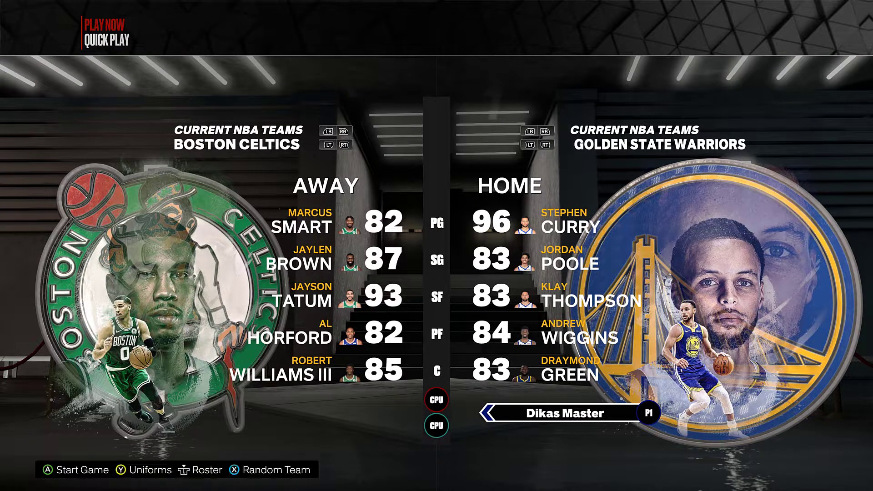
Step: Assign player 2 to the Boston Celtics against player 1's Golden State Warriors and start the game with the default lineups and Auto matchups
{"action": "key", "text": "Left"}
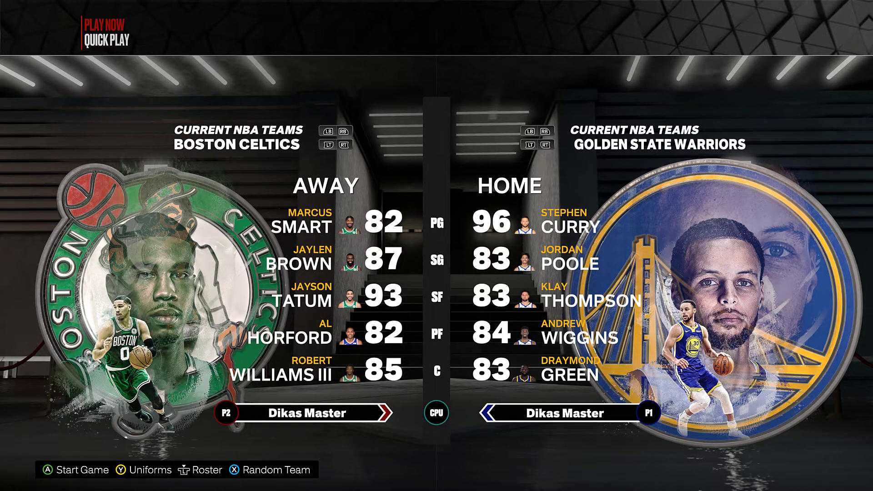
{"action": "key", "text": "Return"}
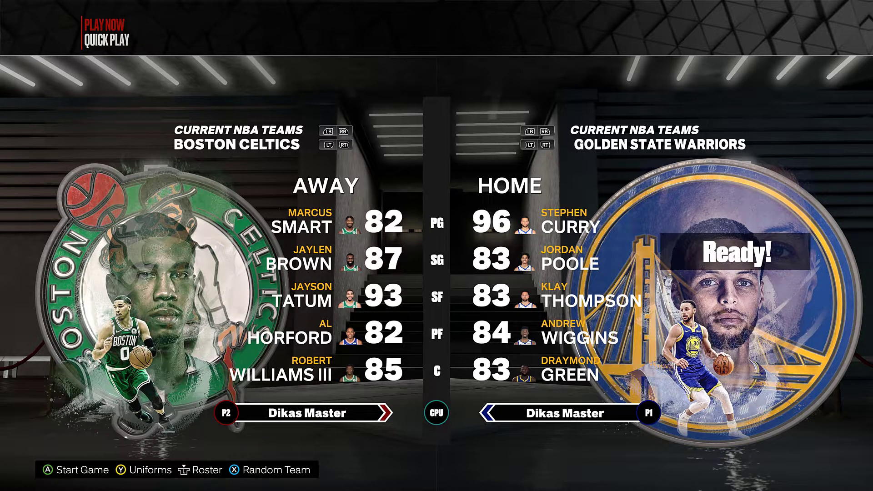
{"action": "key", "text": "Return"}
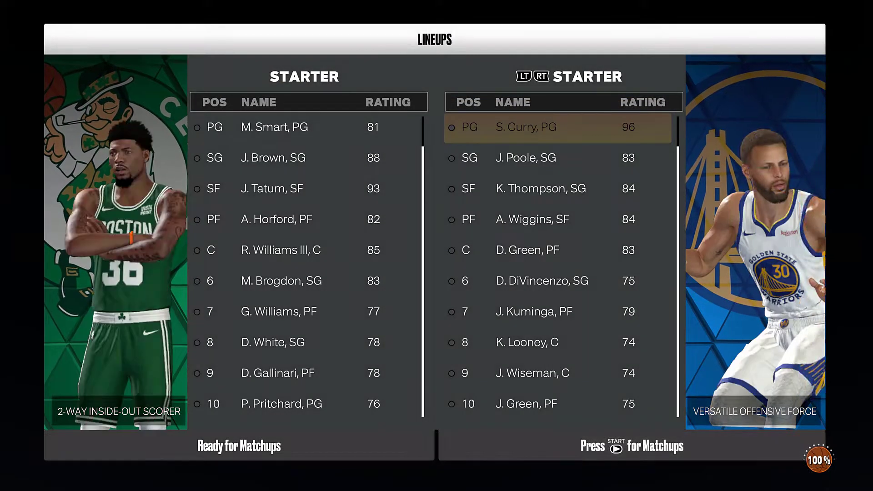
{"action": "key", "text": "Return"}
{"action": "key", "text": "Return"}
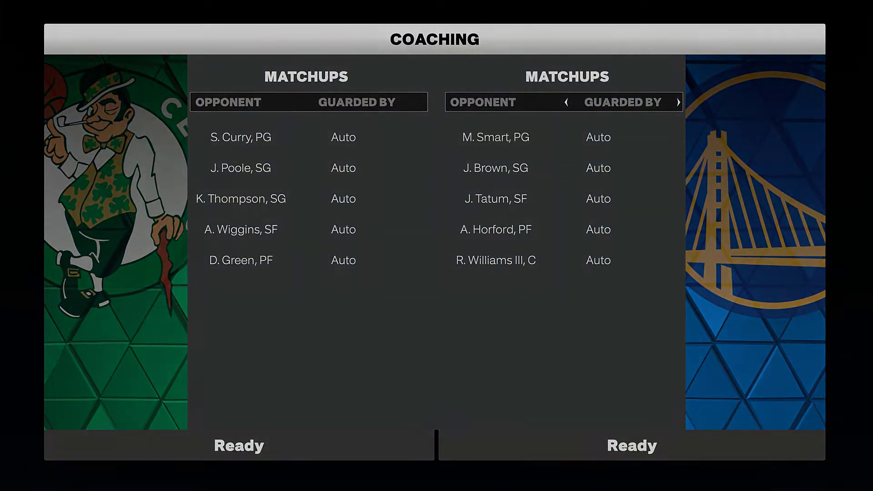